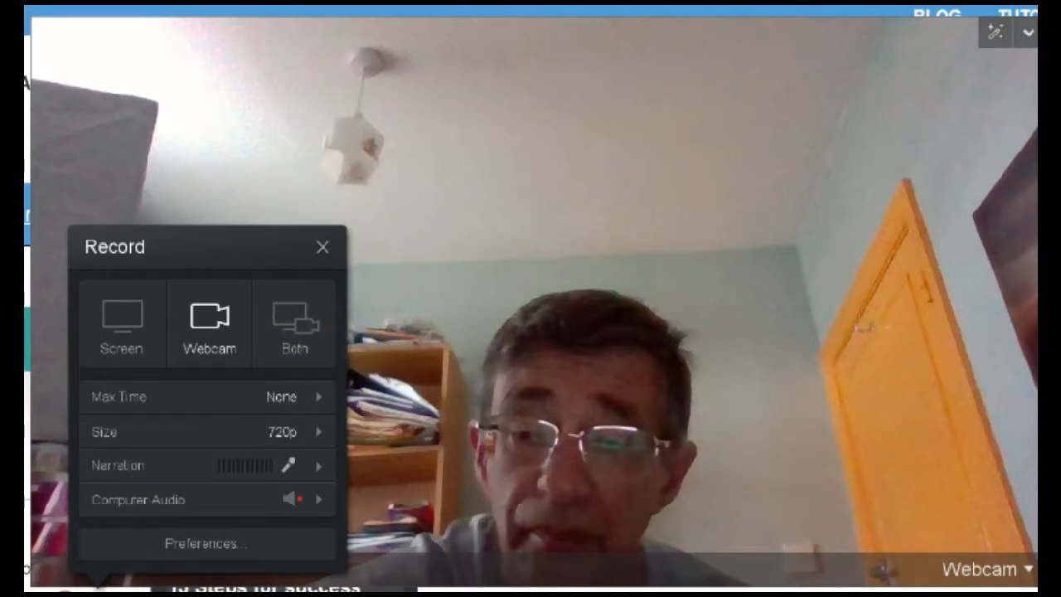
left_click(295, 324)
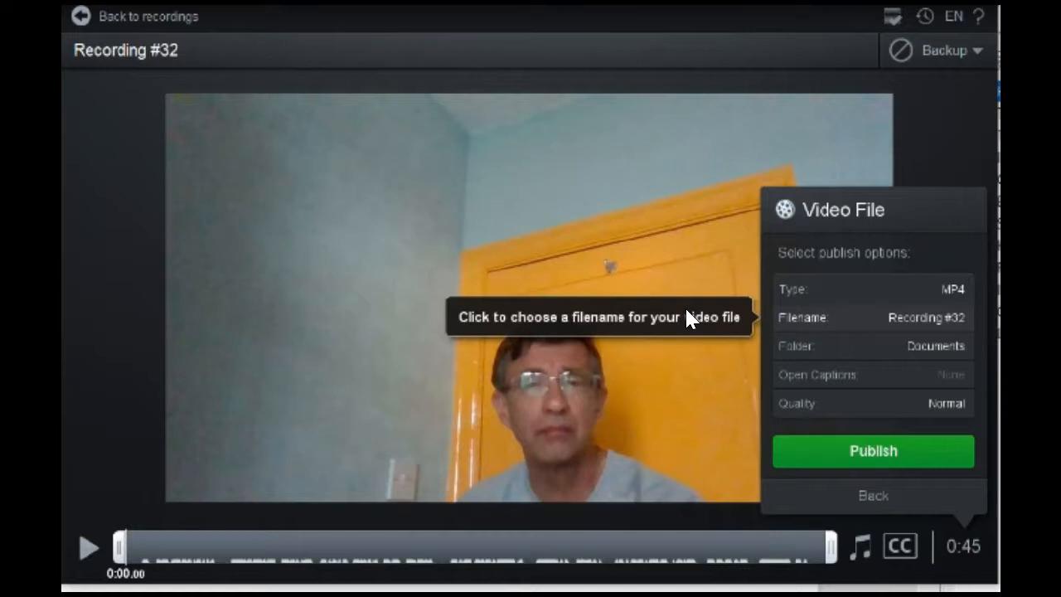
left_click(650, 311)
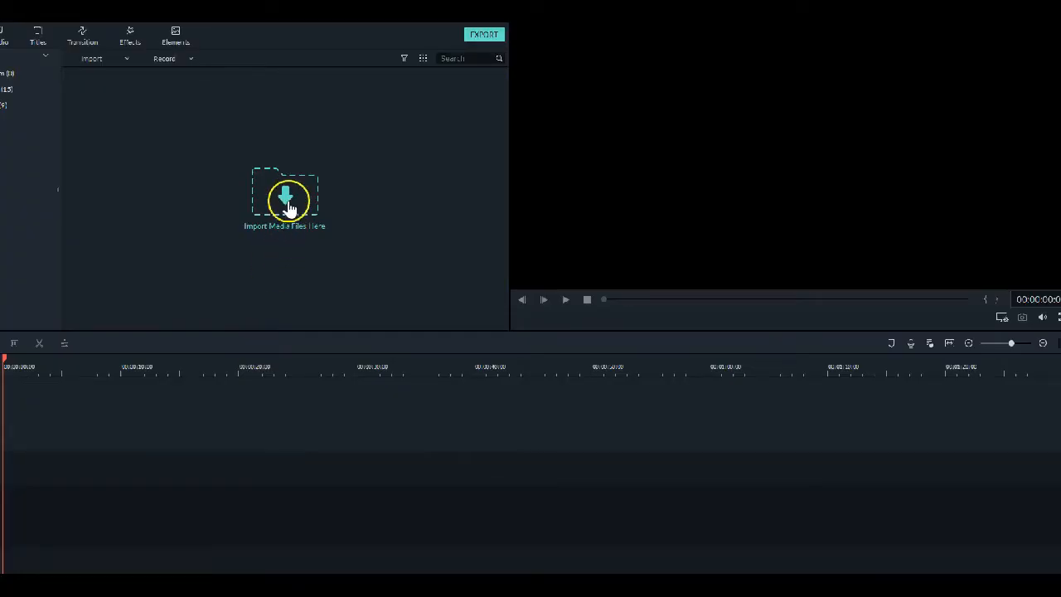
Import the clip "How to make a youtube video 1" from the Documents folder into the media library
left_click(288, 201)
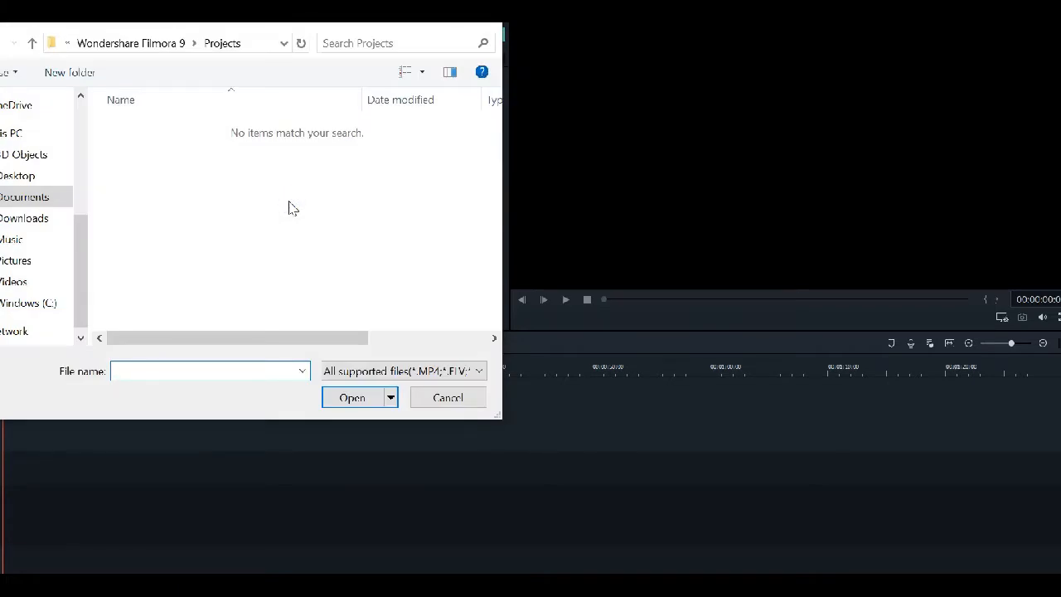
left_click(15, 199)
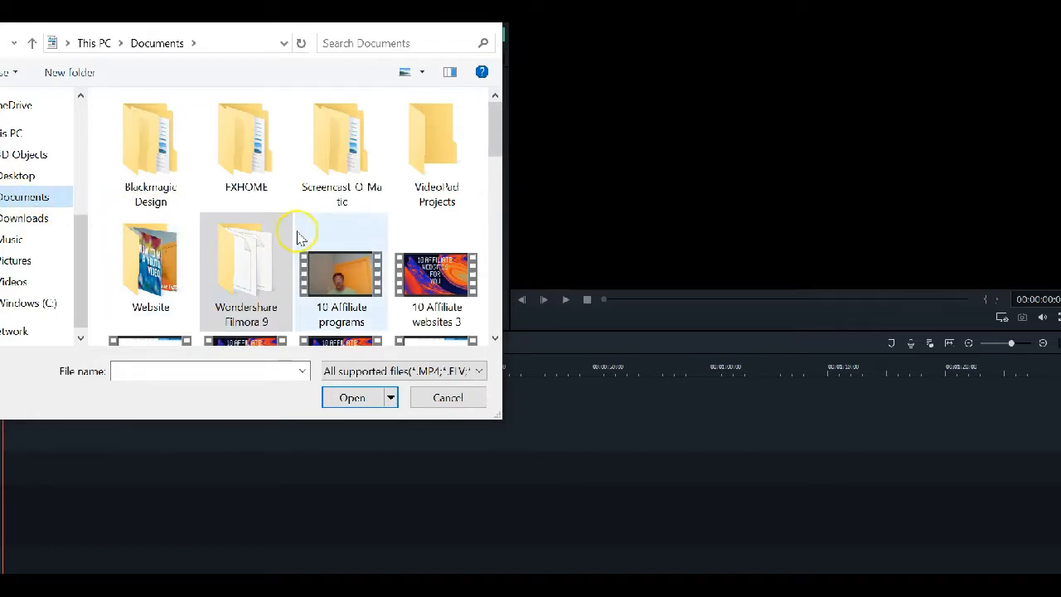
scroll(299, 238, "down", 5)
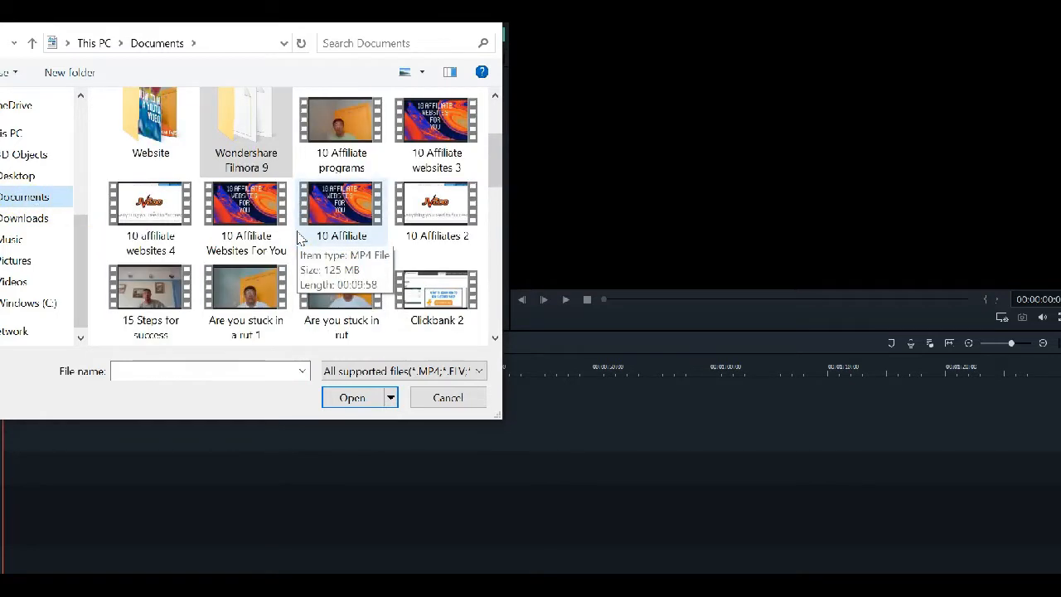
scroll(299, 238, "down", 2)
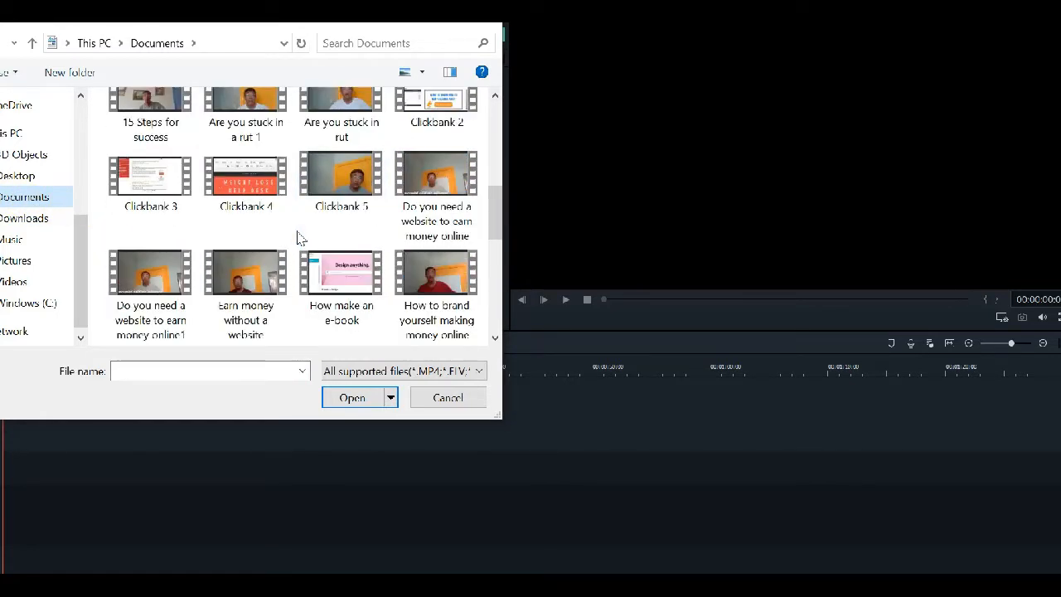
scroll(299, 238, "down", 2)
scroll(299, 238, "down", 2)
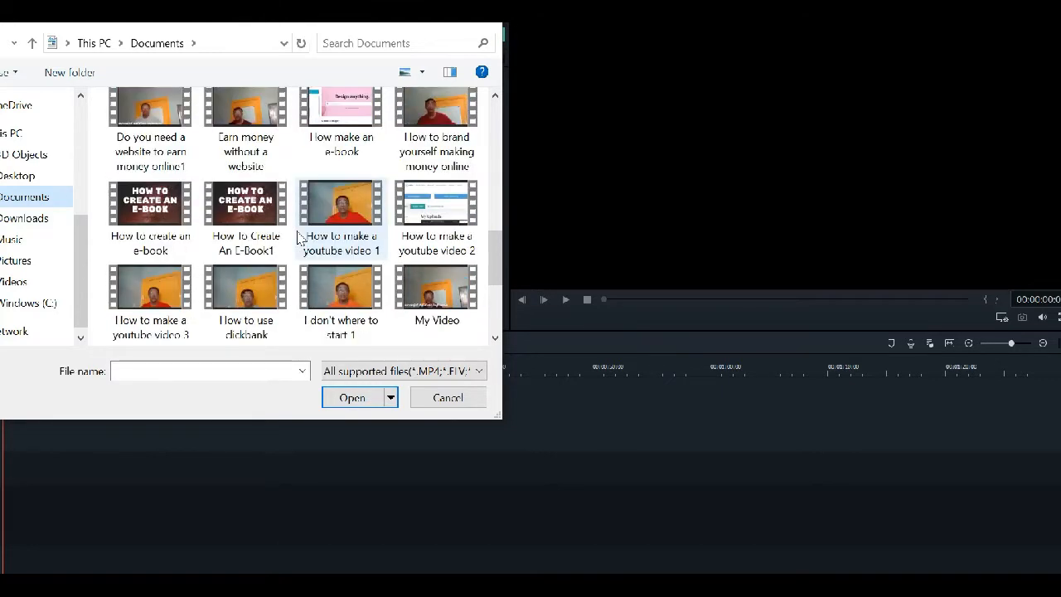
scroll(299, 238, "down", 2)
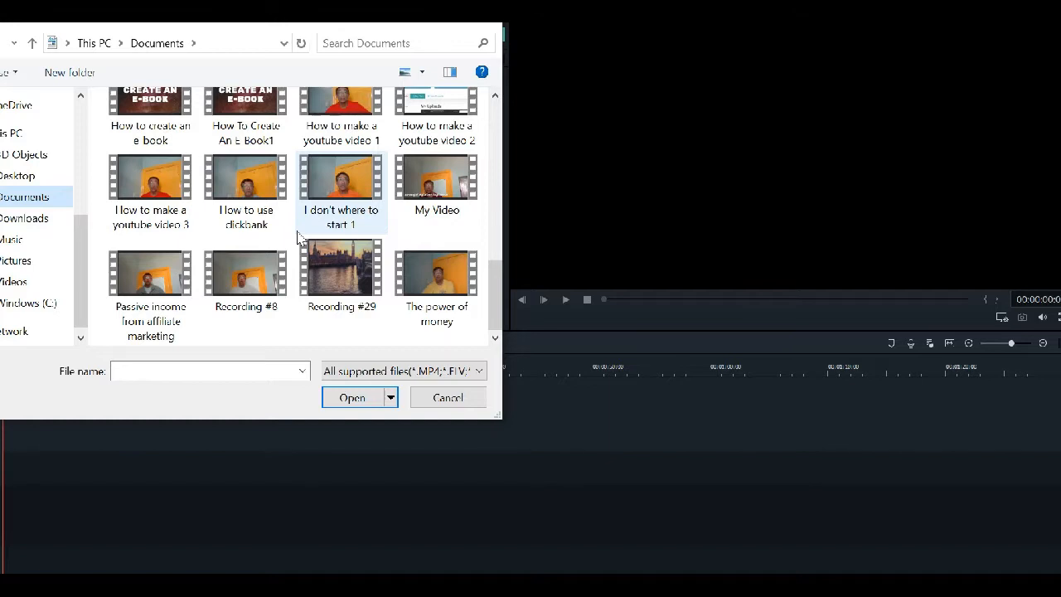
scroll(299, 238, "up", 1)
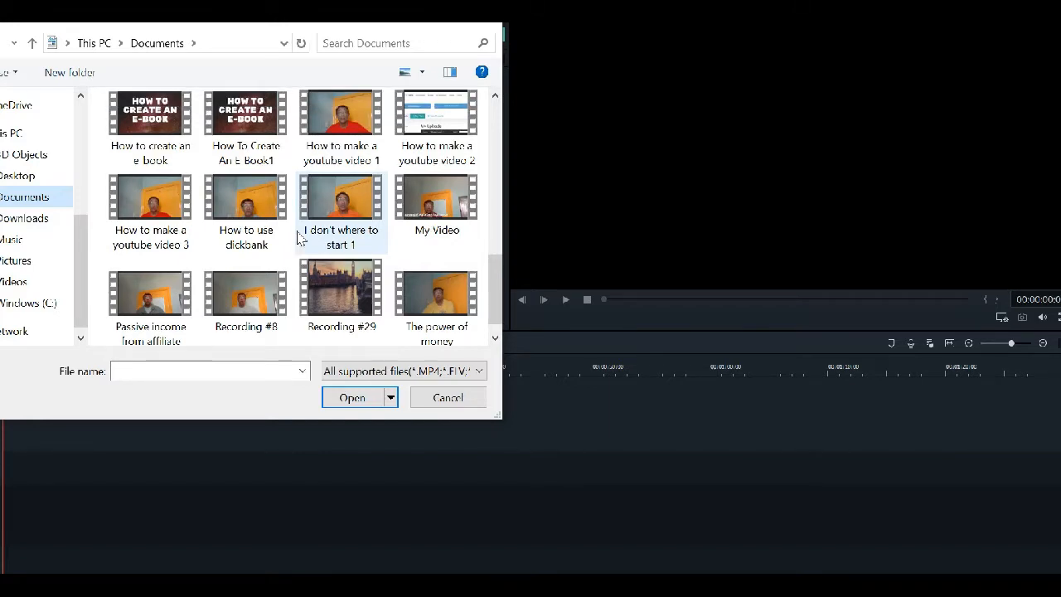
left_click(350, 114)
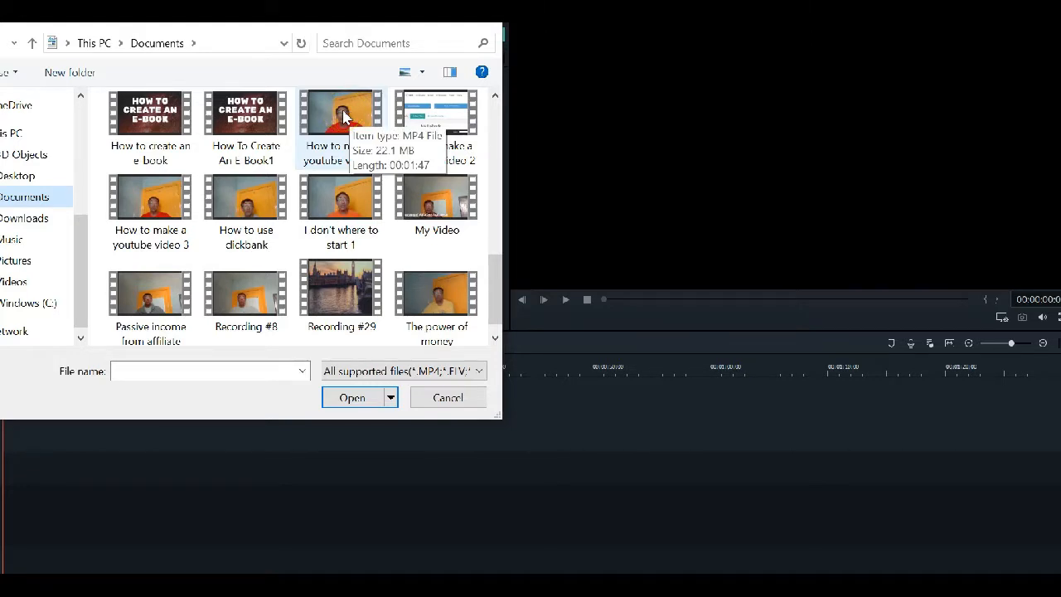
double_click(344, 116)
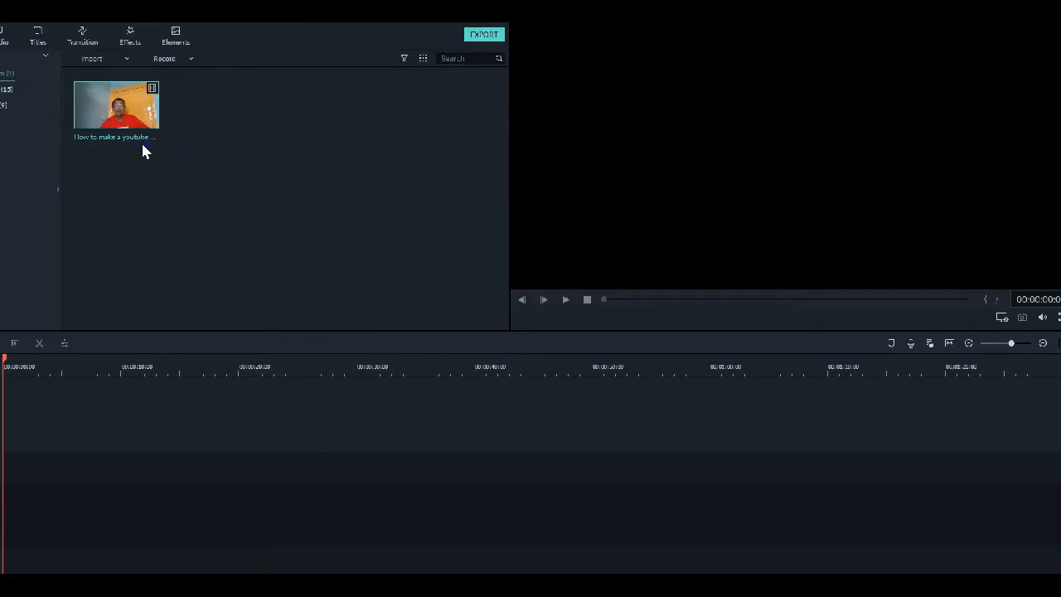
Import the clip "How to make a youtube video 2" from the Documents folder into the media library
left_click(214, 155)
left_click(126, 60)
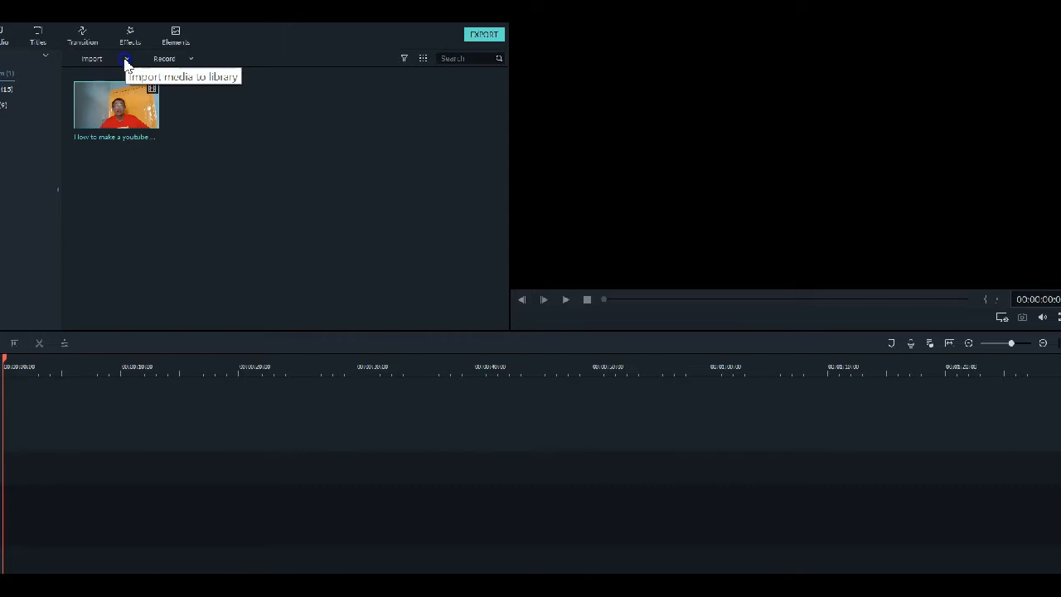
left_click(126, 60)
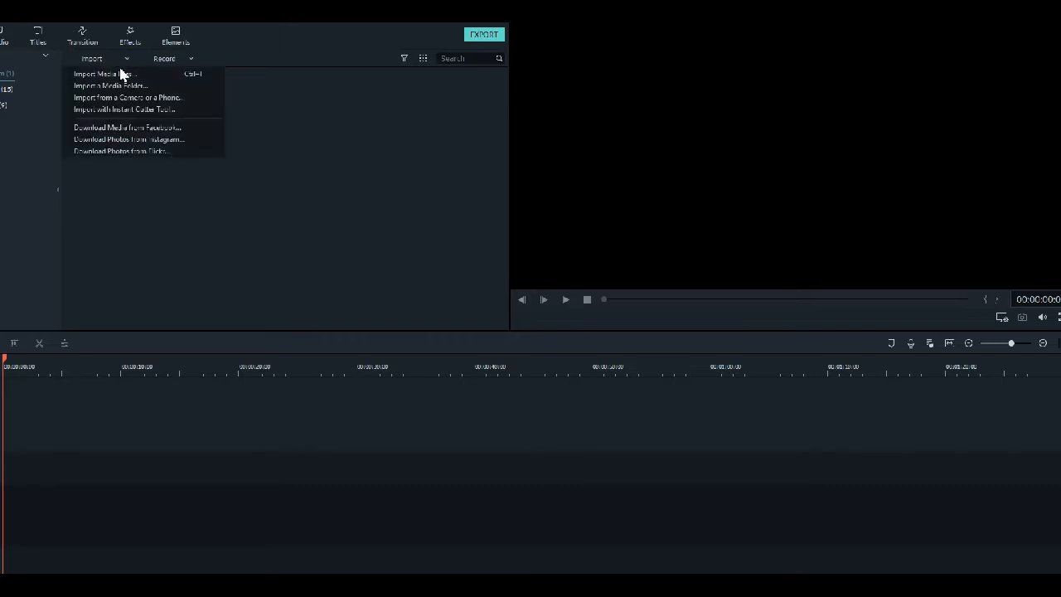
left_click(116, 77)
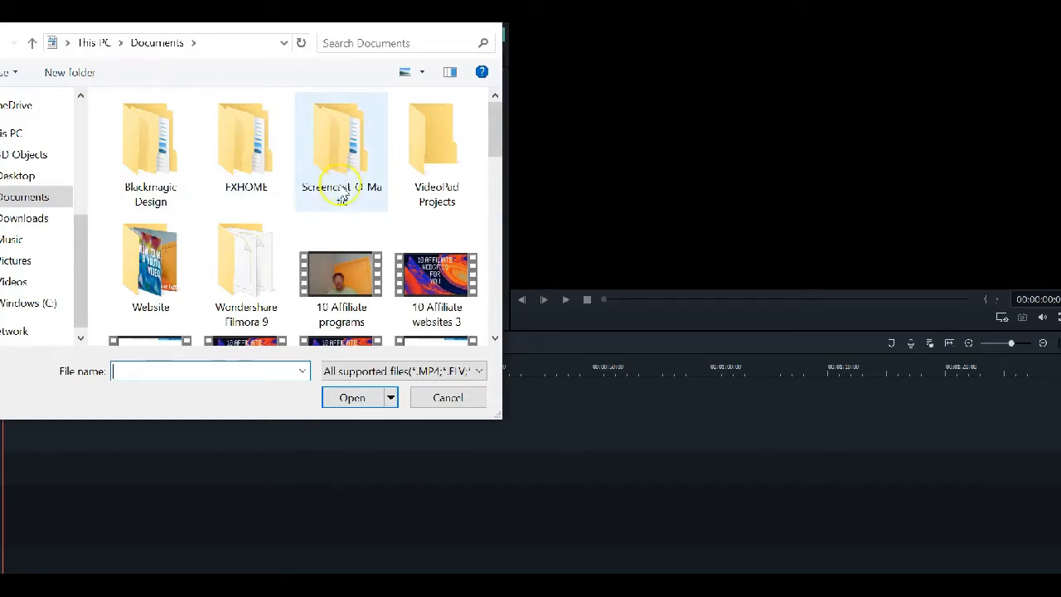
scroll(344, 215, "down", 1)
scroll(347, 217, "down", 2)
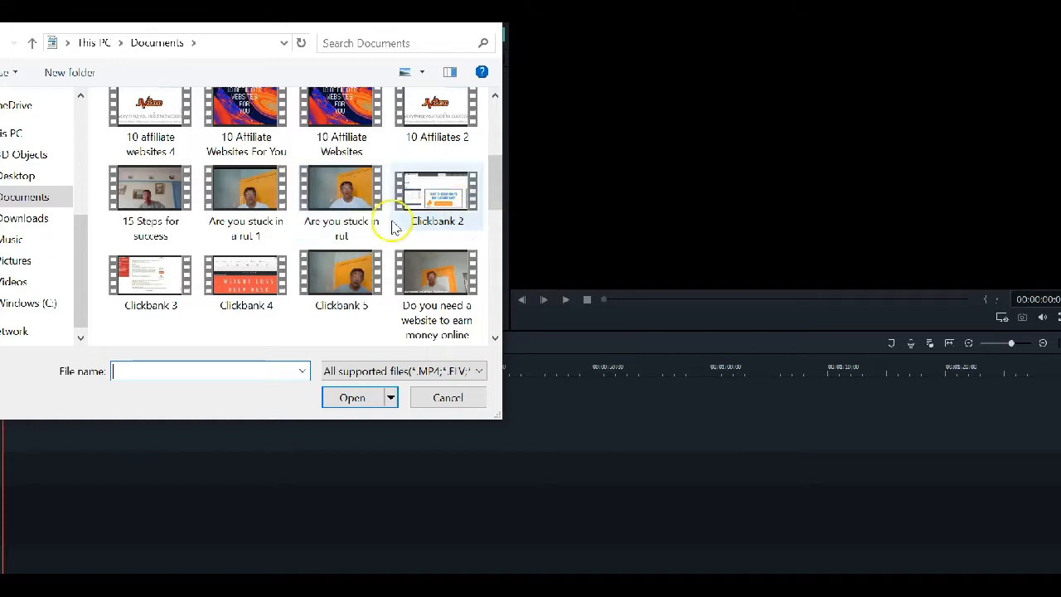
scroll(383, 232, "down", 3)
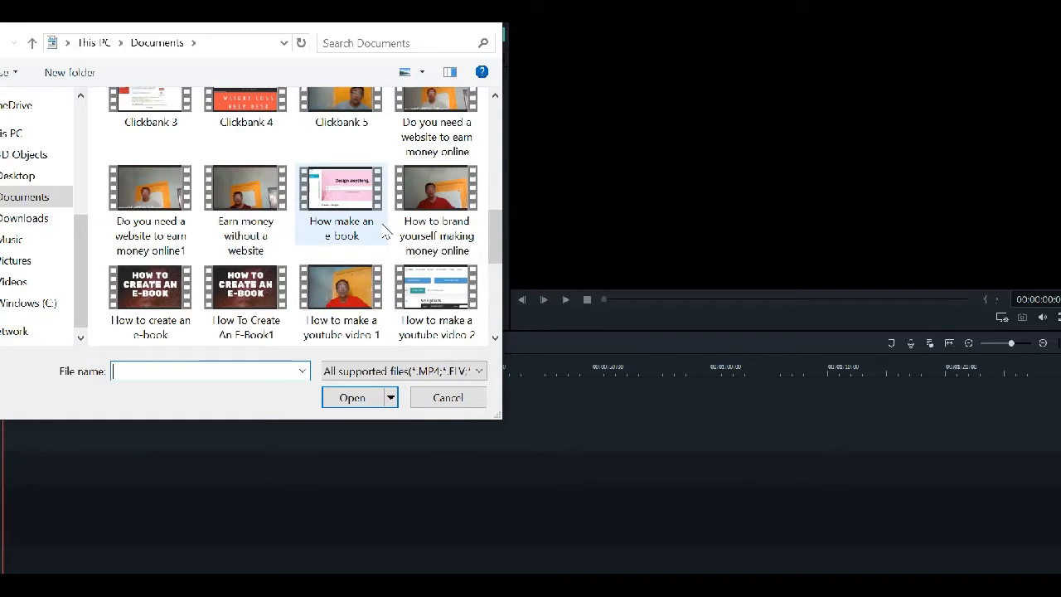
scroll(384, 231, "down", 2)
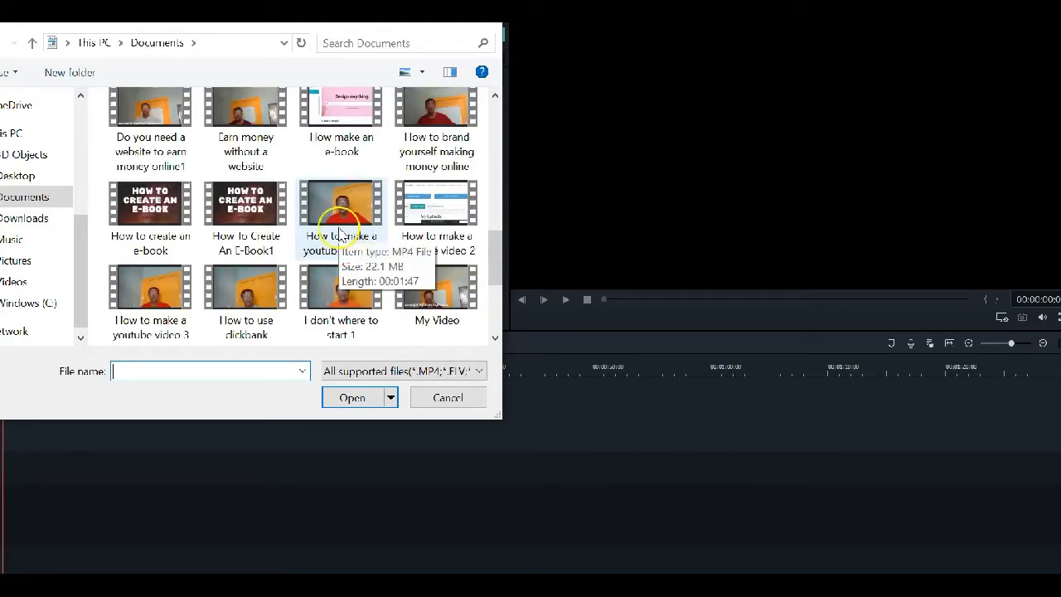
left_click(437, 206)
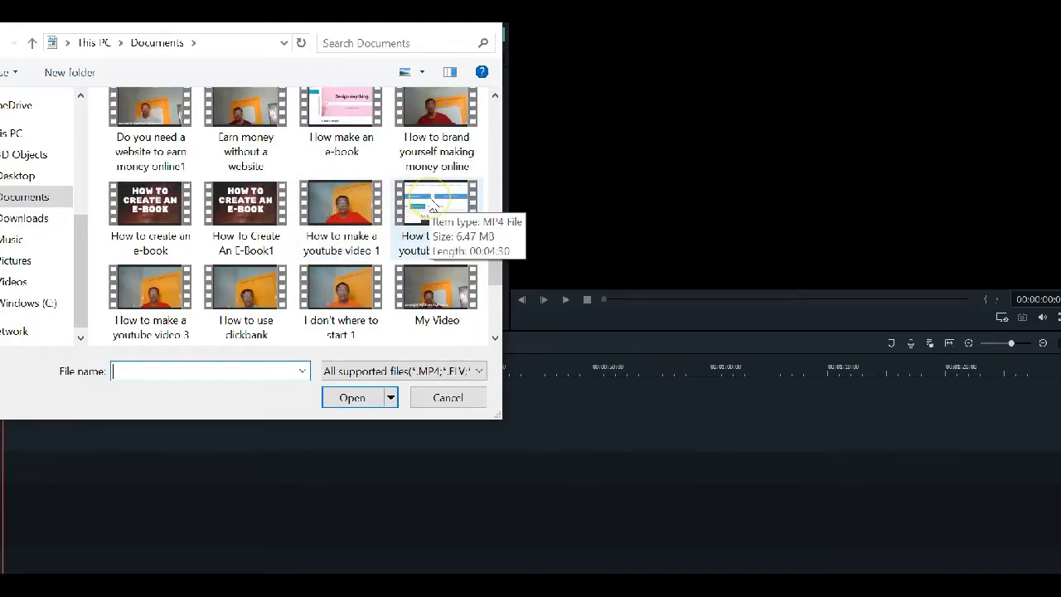
double_click(433, 206)
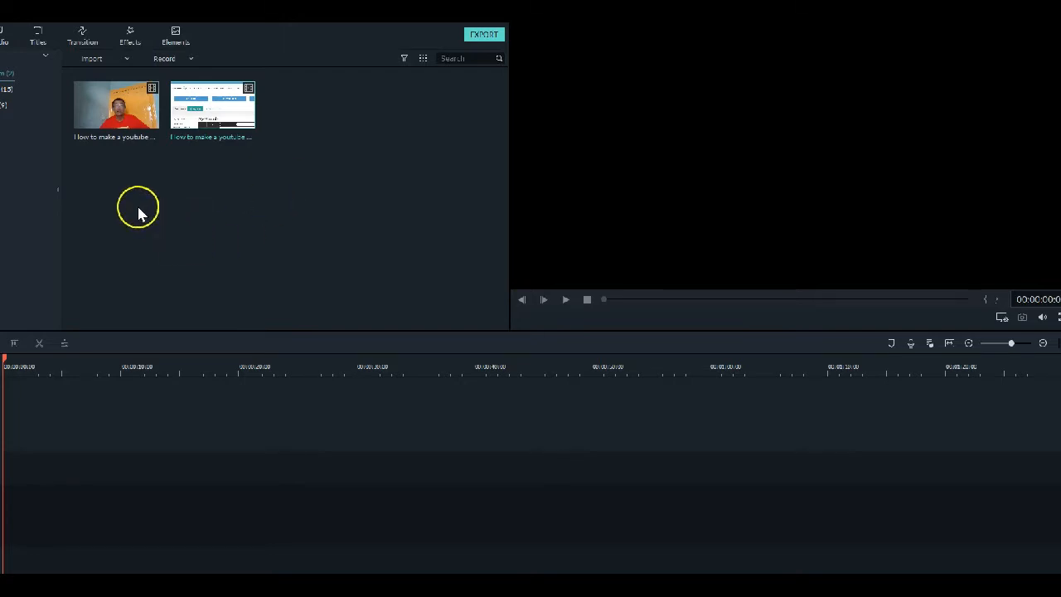
Add the two imported clips to the timeline one after the other, matching the project settings to the media
left_click(116, 116)
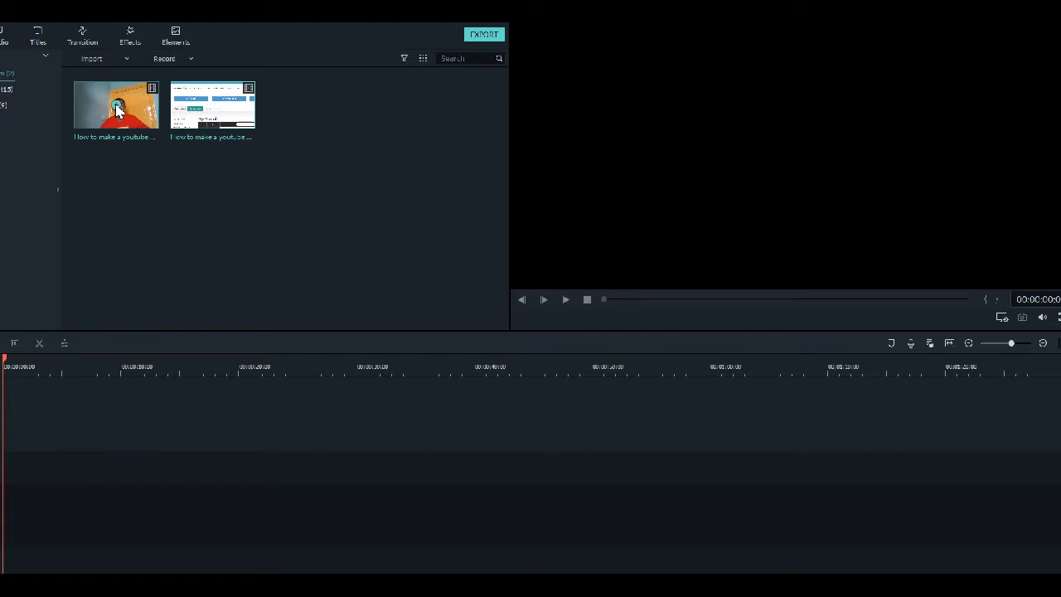
left_click(117, 110)
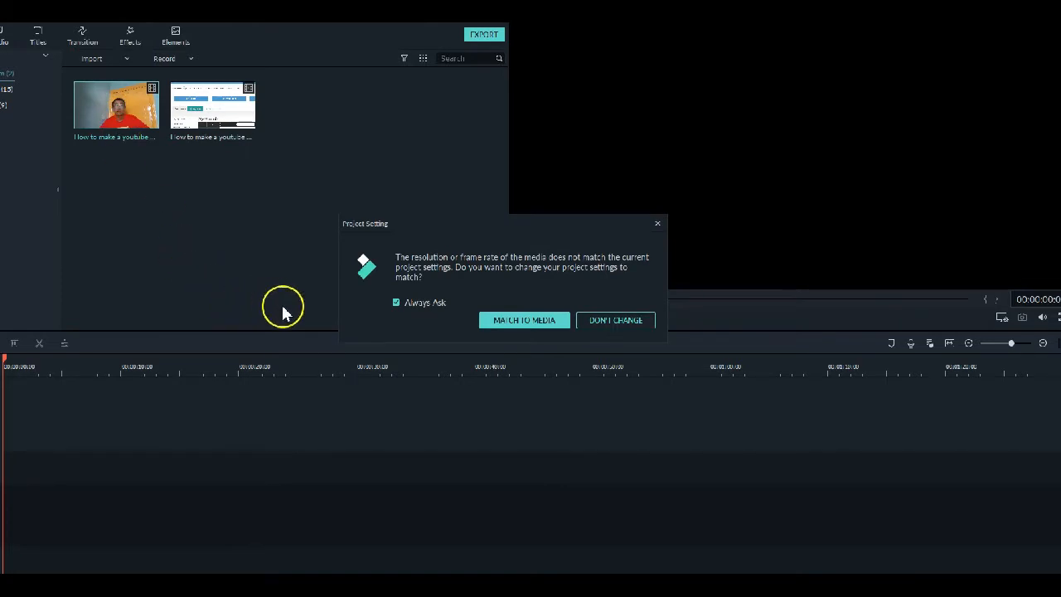
left_click(518, 321)
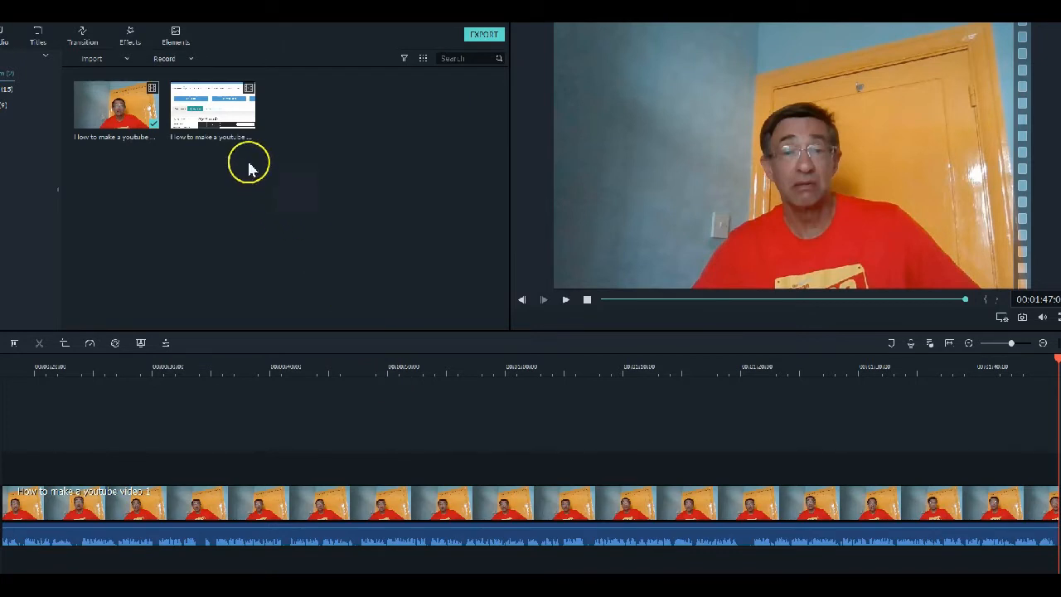
left_click(214, 107)
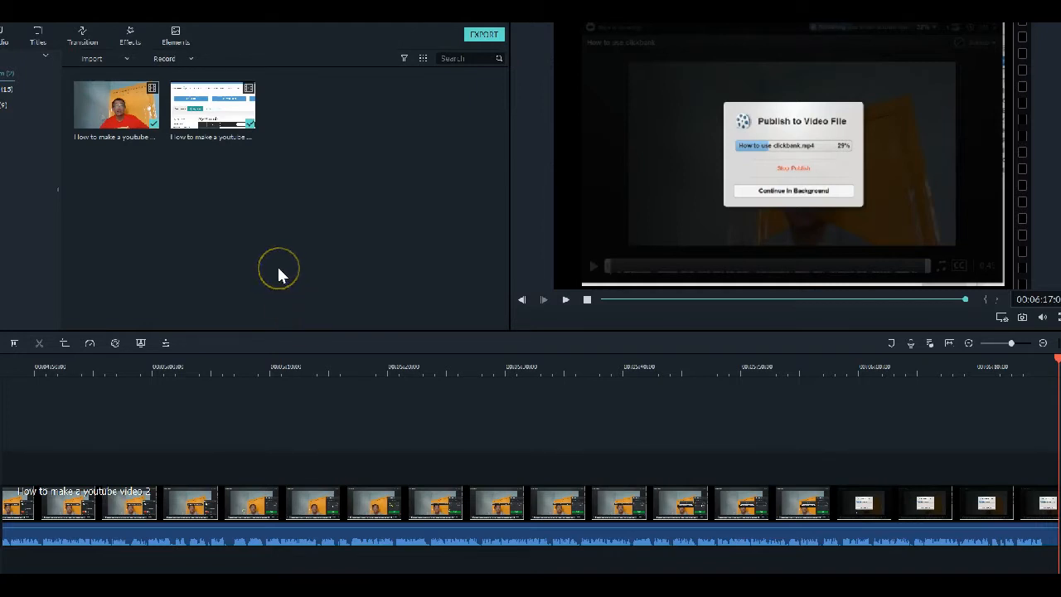
left_click(276, 222)
Insert the Title 27 preset above the first clip, starting about 7 seconds into the timeline
left_click_drag(966, 300, 611, 303)
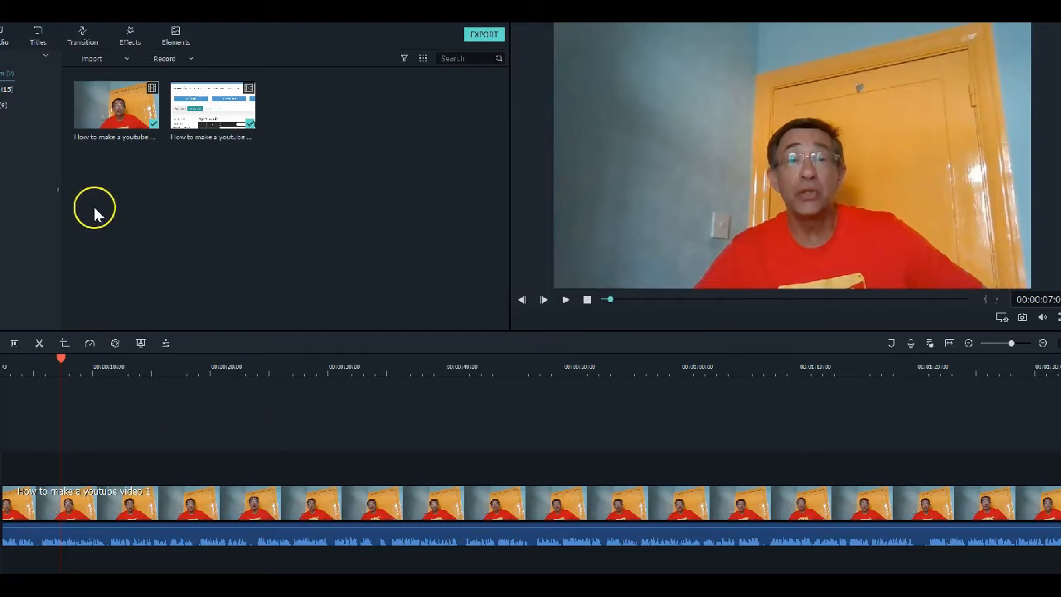
left_click(38, 39)
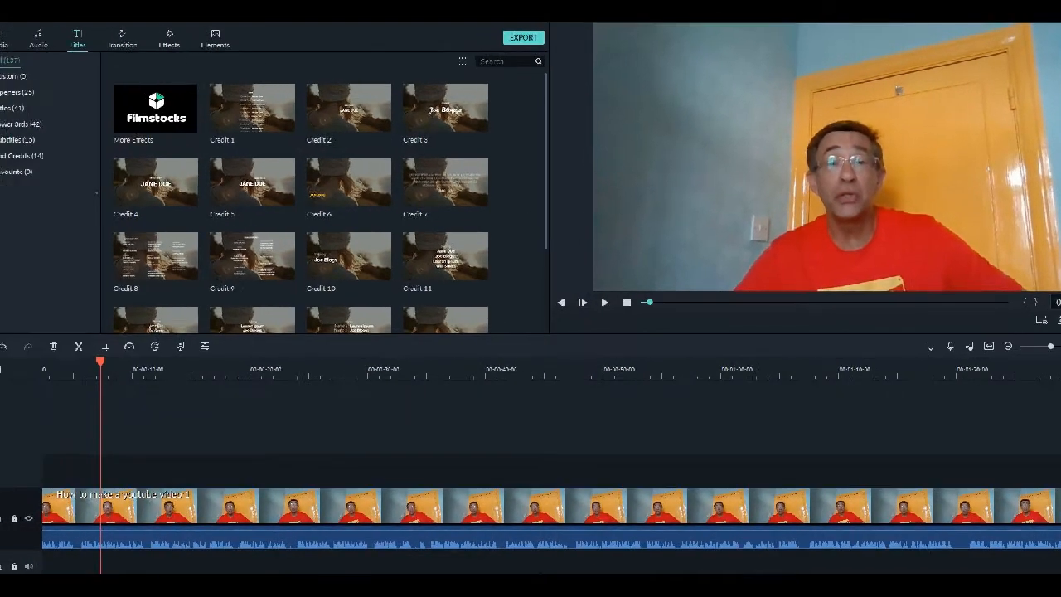
left_click(9, 111)
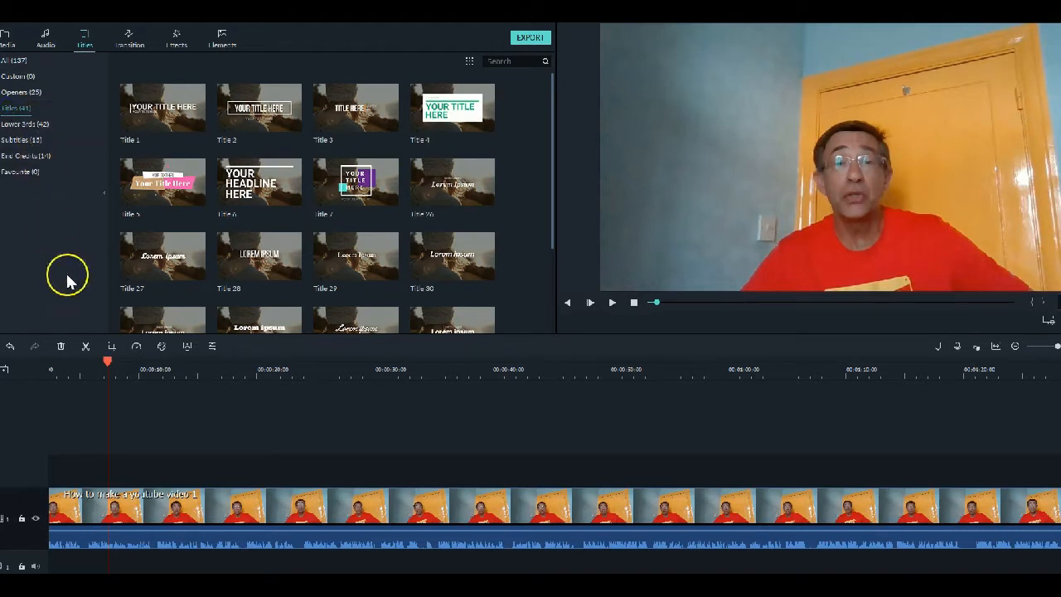
left_click(163, 260)
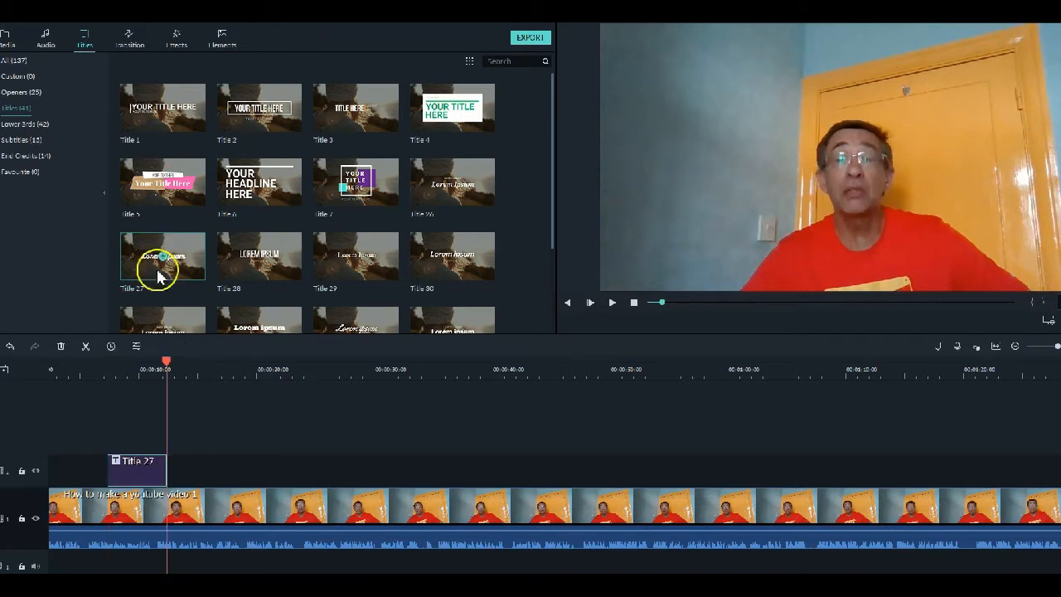
Open the Title 27 clip for editing, shrink its text and move it to the lower-left corner of the video frame
double_click(139, 470)
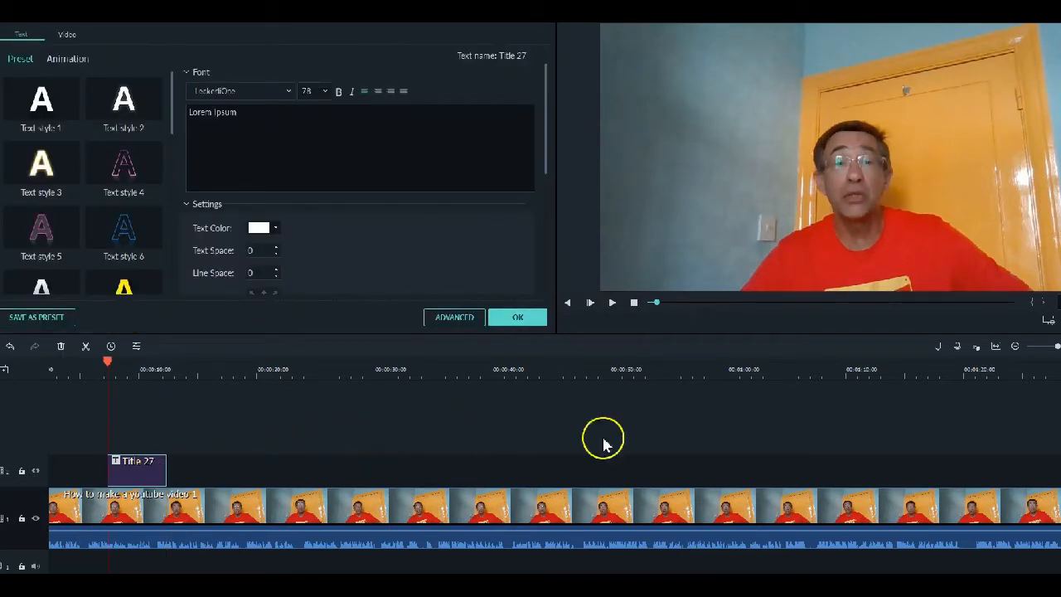
left_click(841, 144)
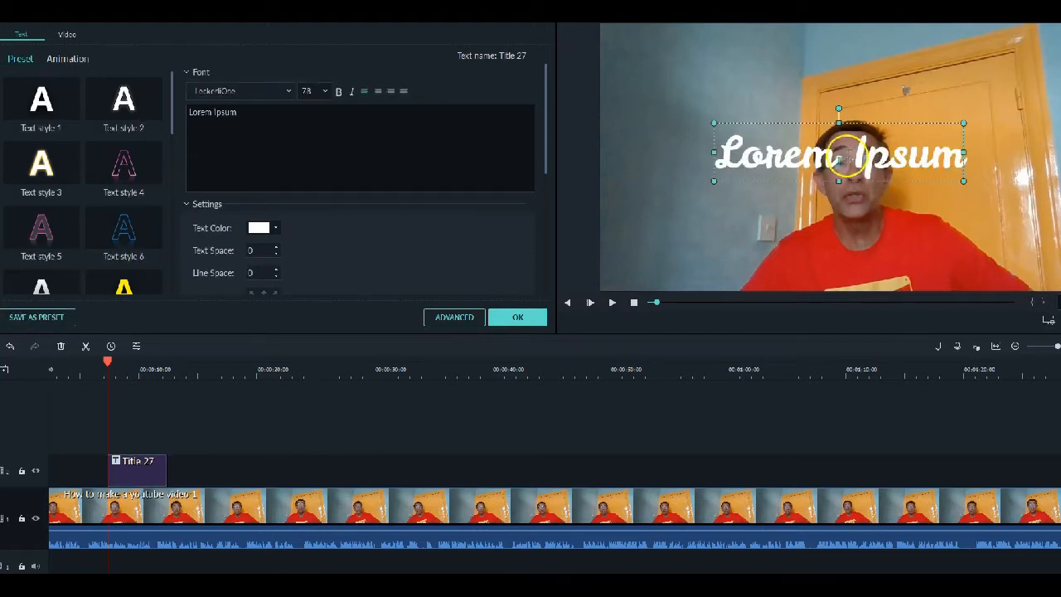
double_click(843, 155)
left_click_drag(841, 169, 741, 273)
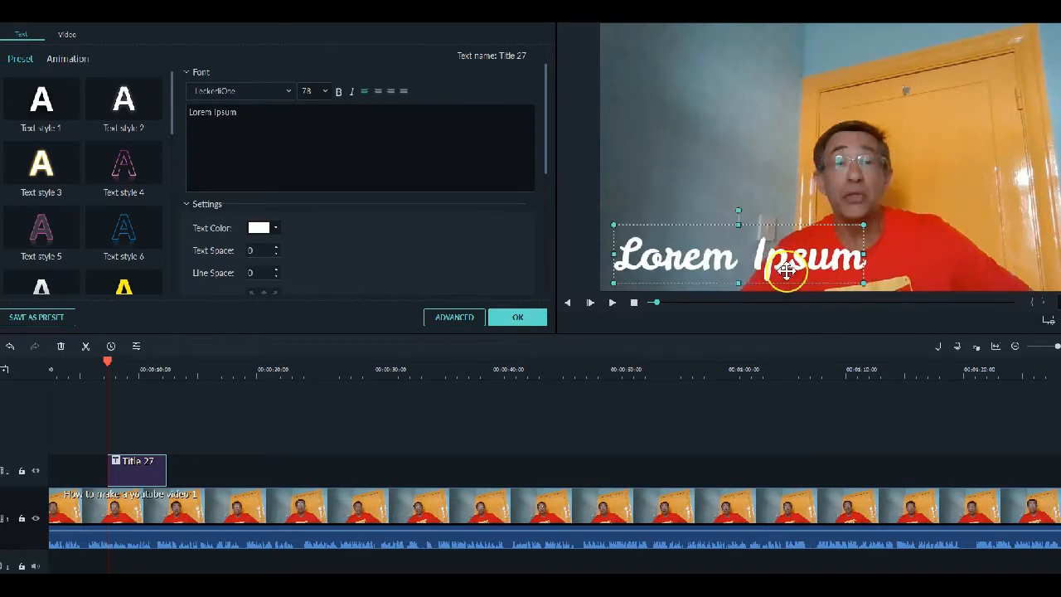
left_click_drag(870, 256, 906, 280)
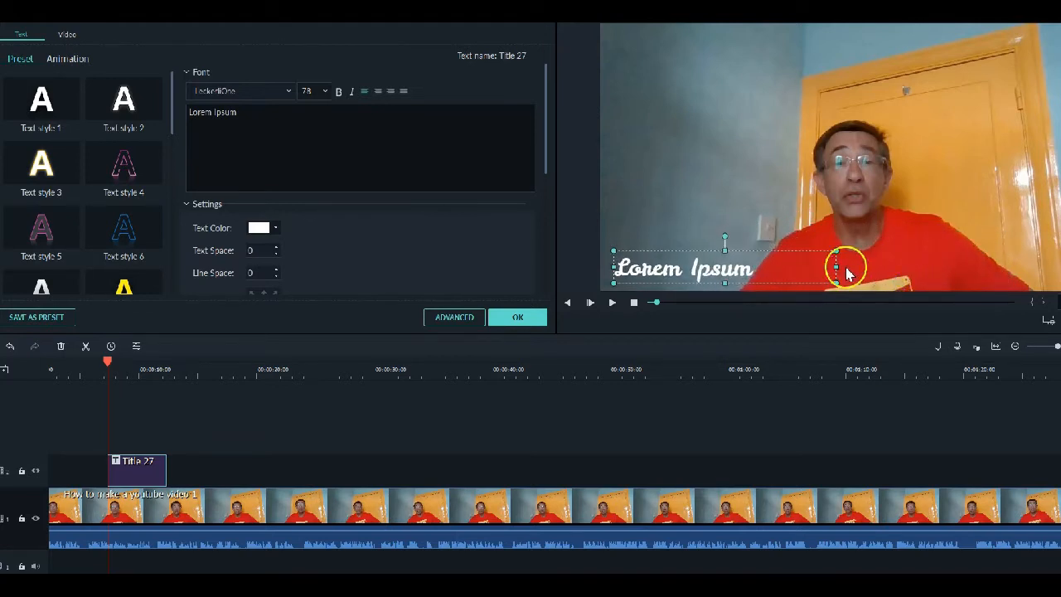
mouse_move(834, 267)
left_mouse_down()
mouse_move(880, 270)
mouse_move(834, 272)
left_mouse_up()
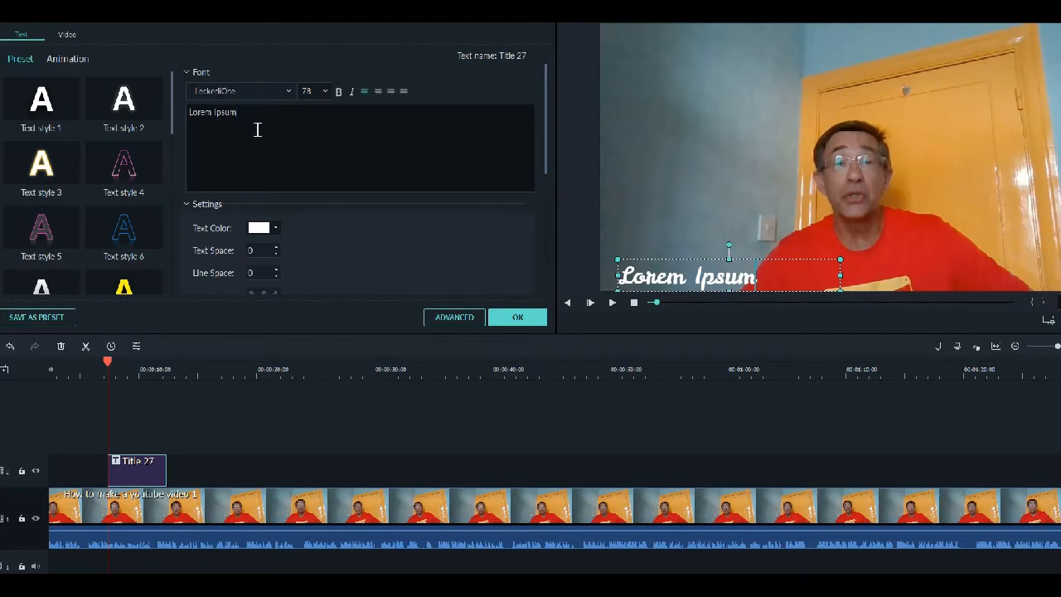
Replace the title's placeholder text with "Demo" and accept the title edits
key("BackSpace")
key("BackSpace")
key("BackSpace")
key("BackSpace")
key("BackSpace")
key("BackSpace")
key("BackSpace")
key("BackSpace")
key("BackSpace")
key("BackSpace")
key("BackSpace")
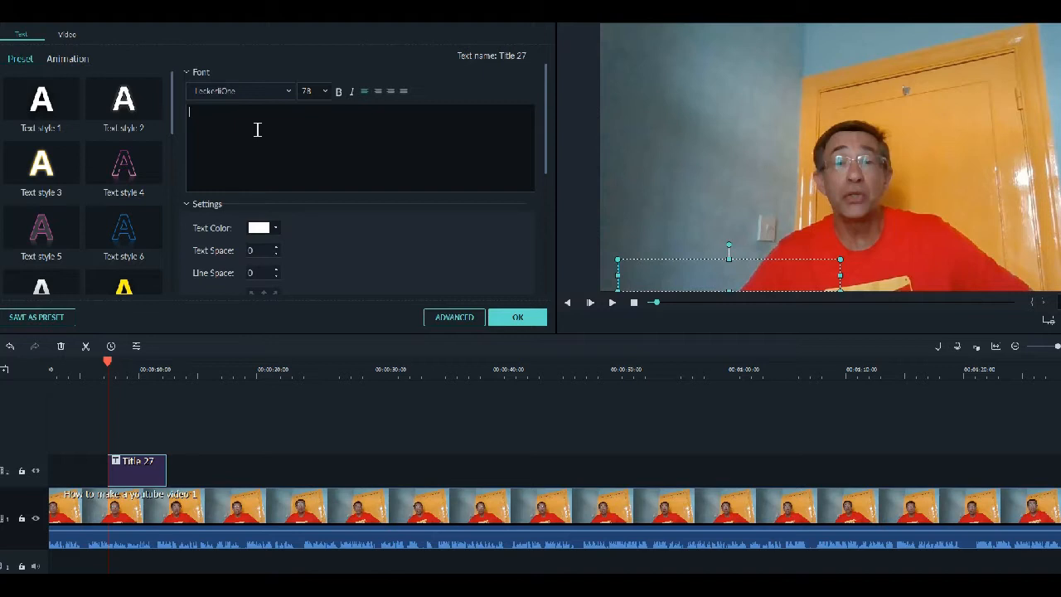
type("Dem")
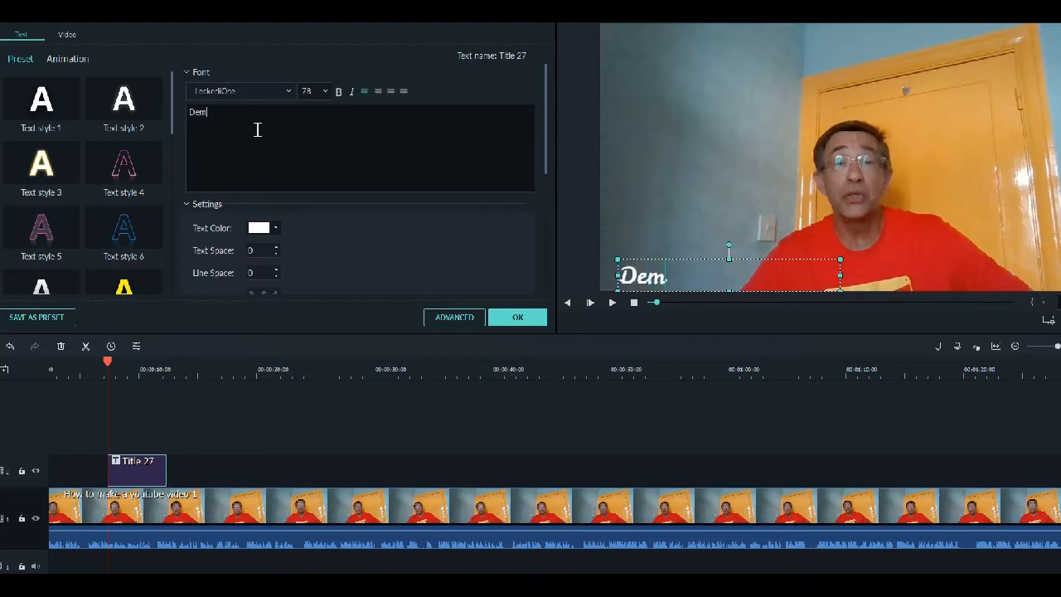
type("o")
left_click(281, 202)
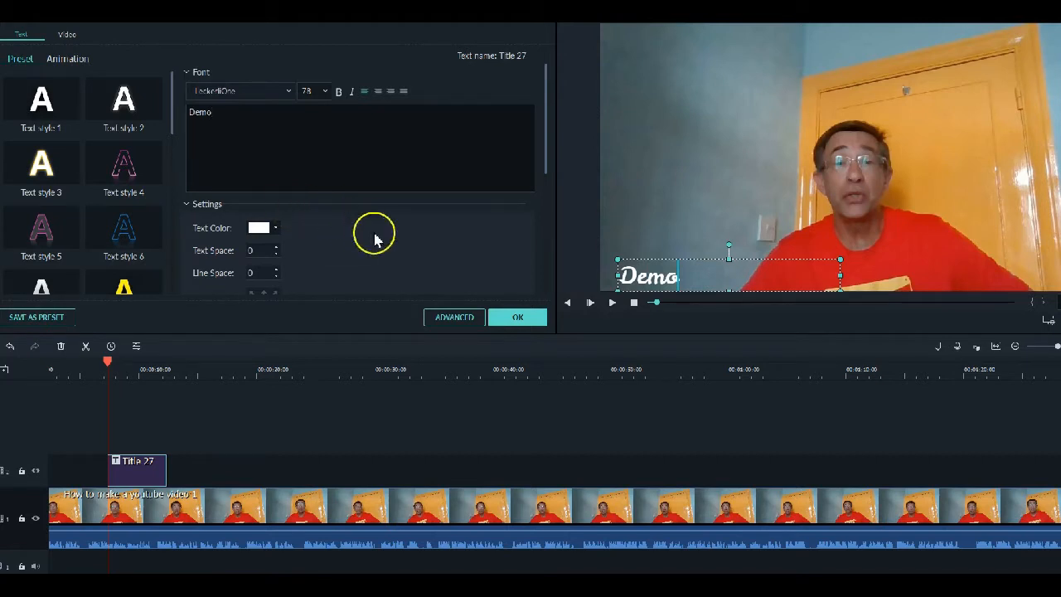
left_click(515, 317)
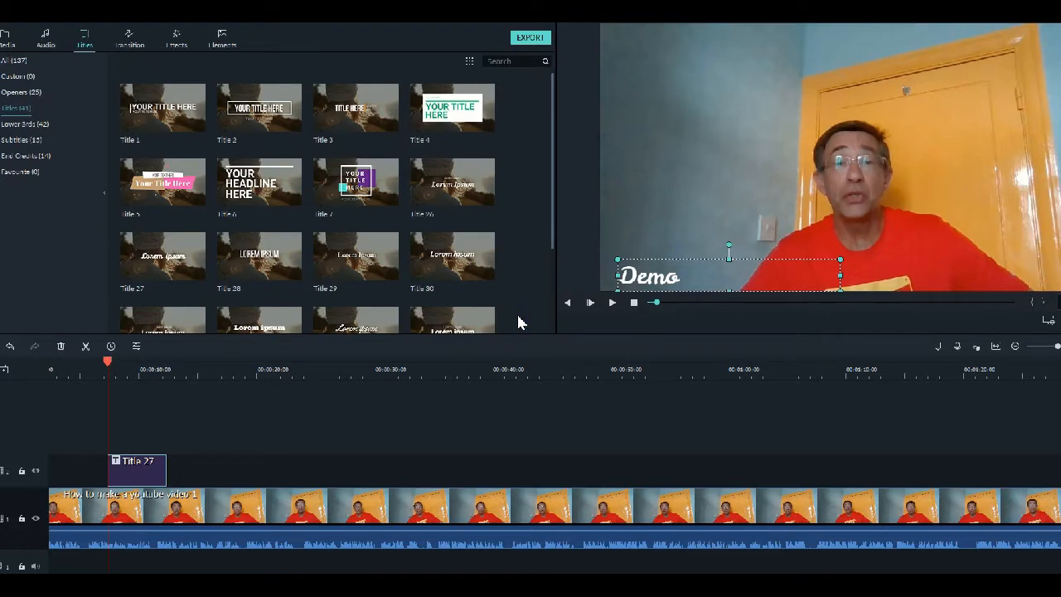
Name the local MP4 export "Demo" and close the export settings without exporting
left_click(531, 38)
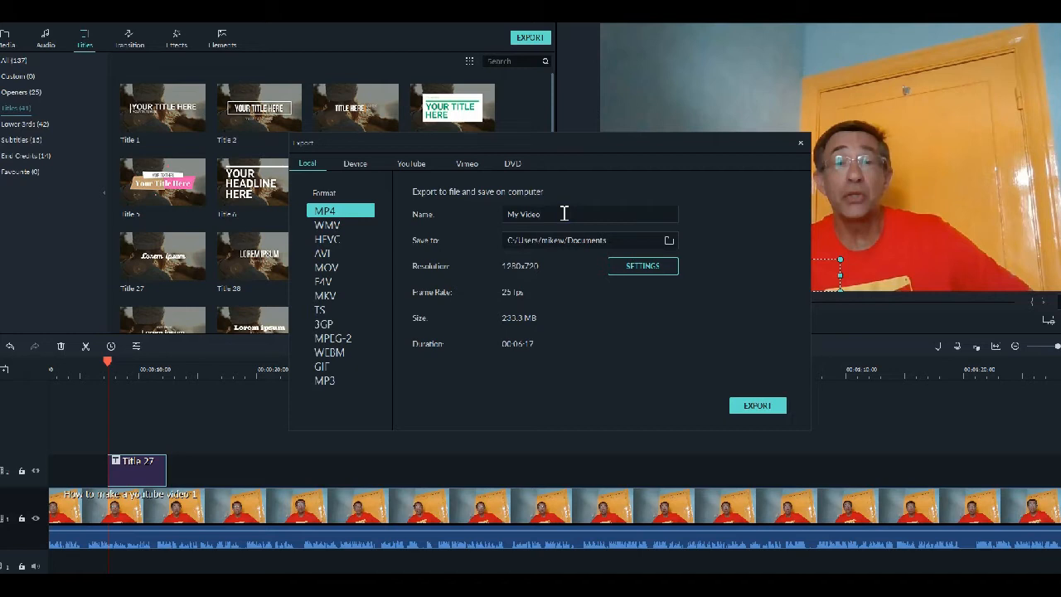
key("BackSpace")
key("BackSpace")
key("BackSpace")
key("BackSpace")
key("BackSpace")
key("BackSpace")
key("BackSpace")
type("Demo")
left_click(627, 247)
left_click(759, 406)
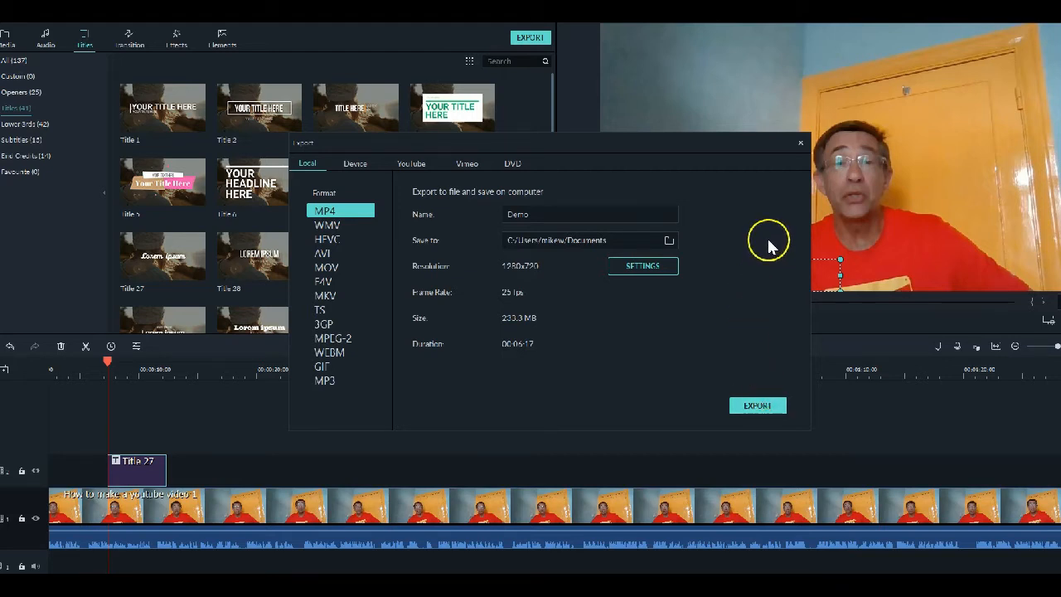
left_click(801, 143)
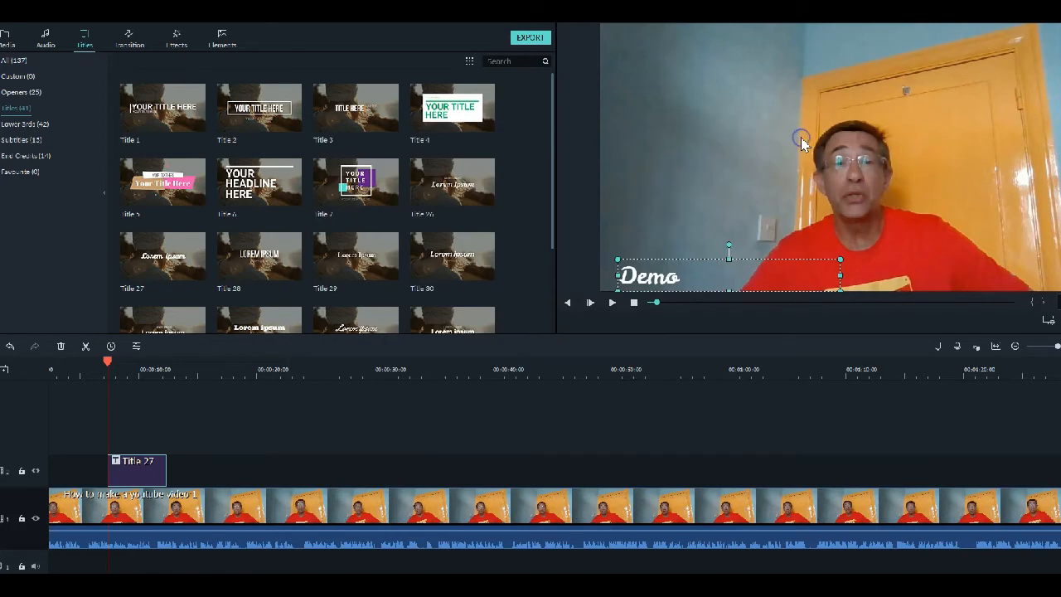